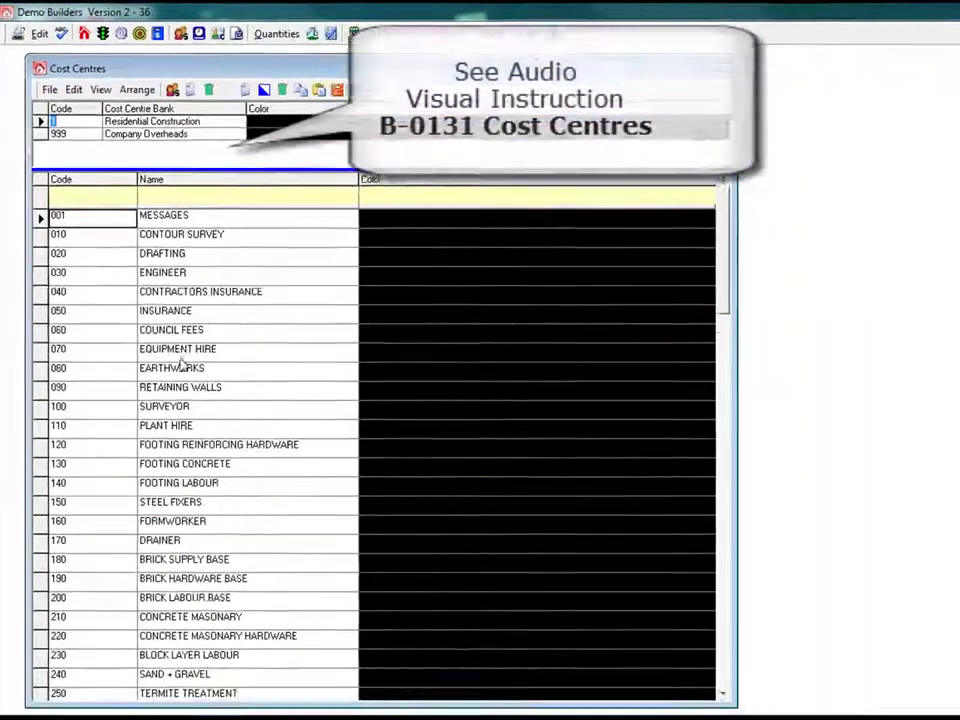
Step: Select the Company Overheads bank to list cost centres like Accounting Fees and Bank Charges
click(140, 133)
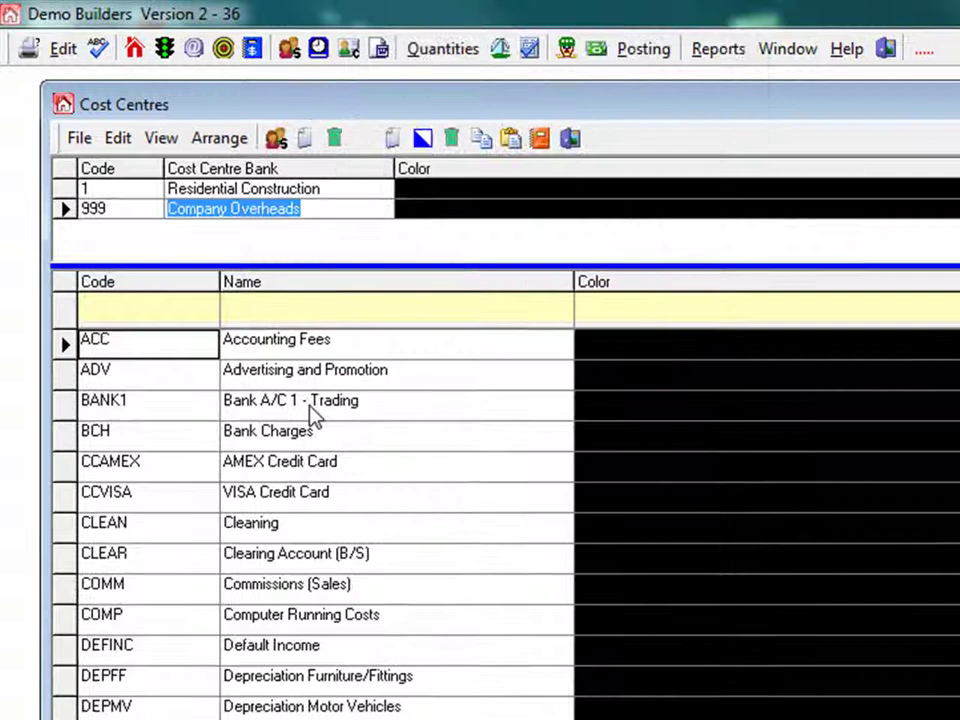
Step: Switch on the General Ledger view to add GL account, expense and income columns
click(162, 140)
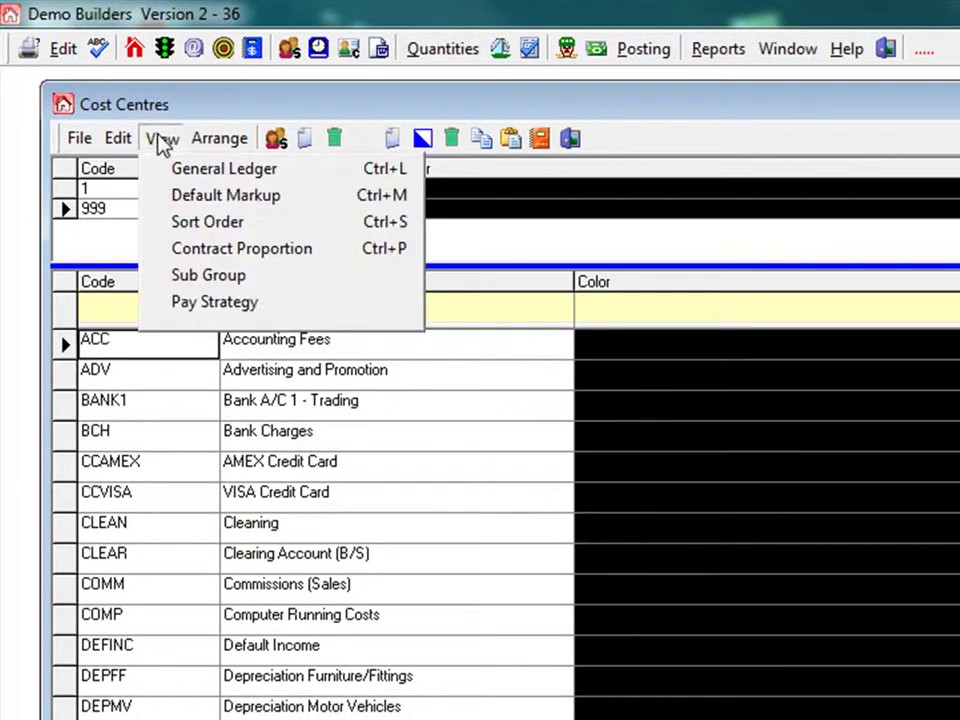
click(183, 168)
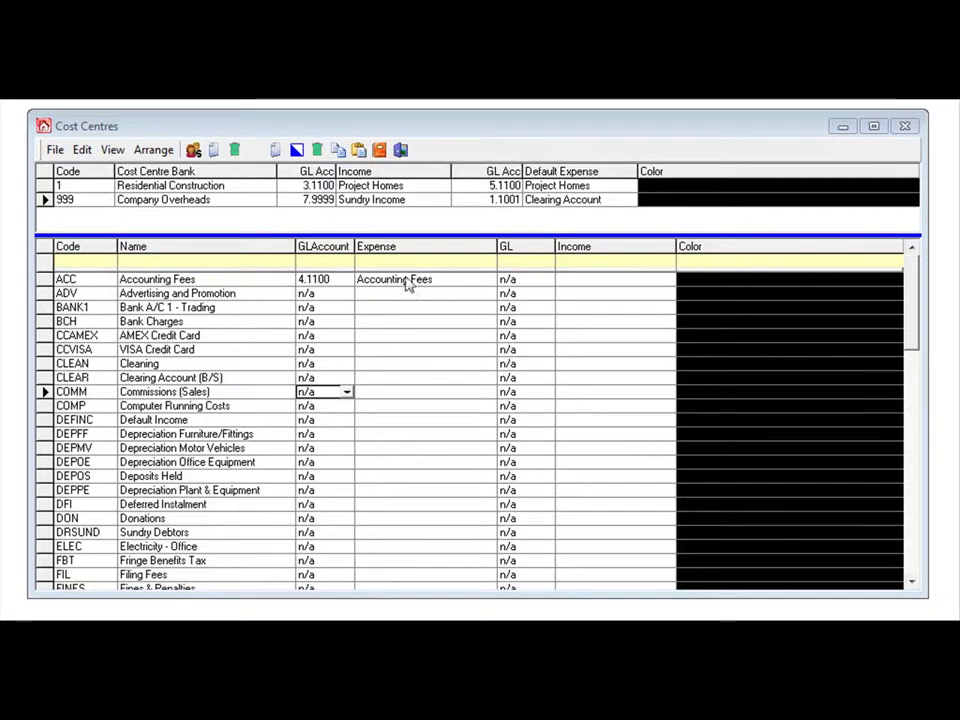
Step: Link Advertising and Promotion (ADV) to GL account 4.12 Advertising + Promotion
click(323, 296)
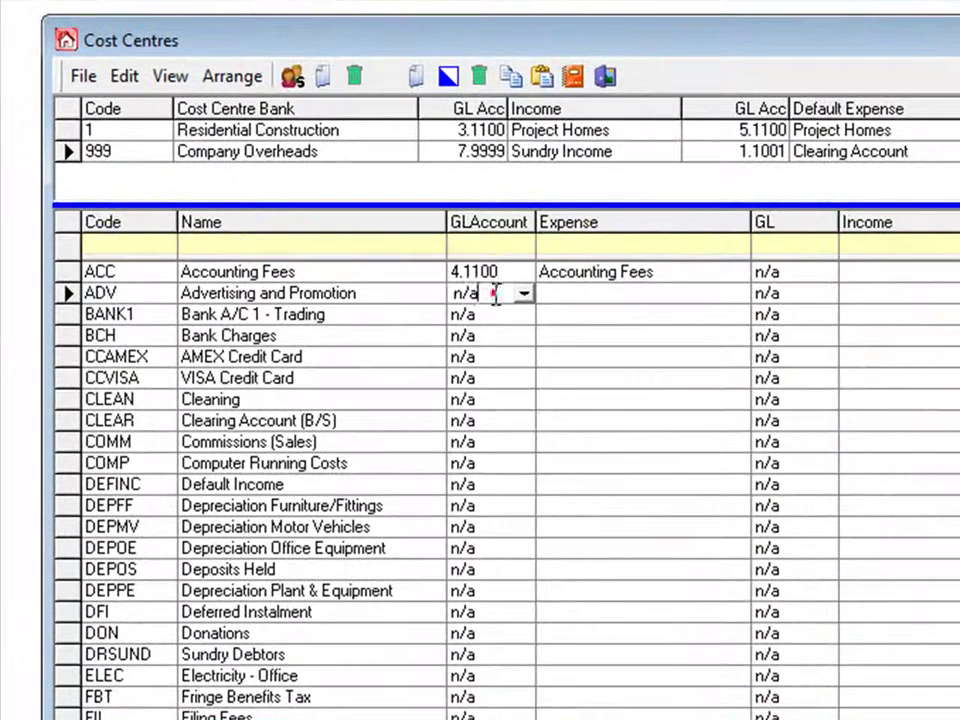
drag(495, 293, 432, 293)
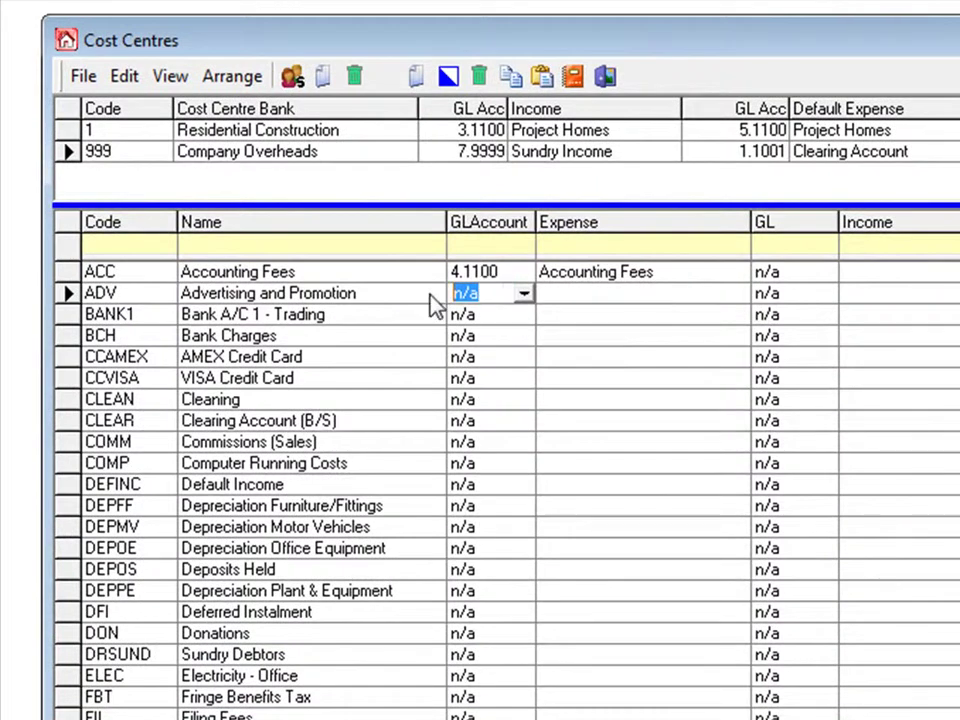
text(4)
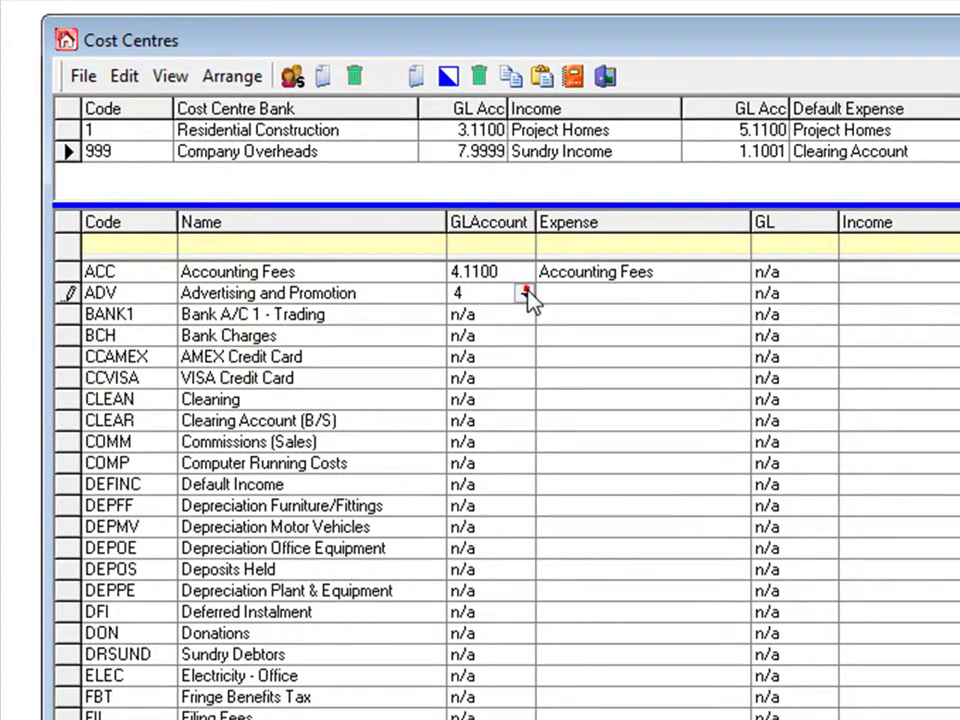
click(524, 292)
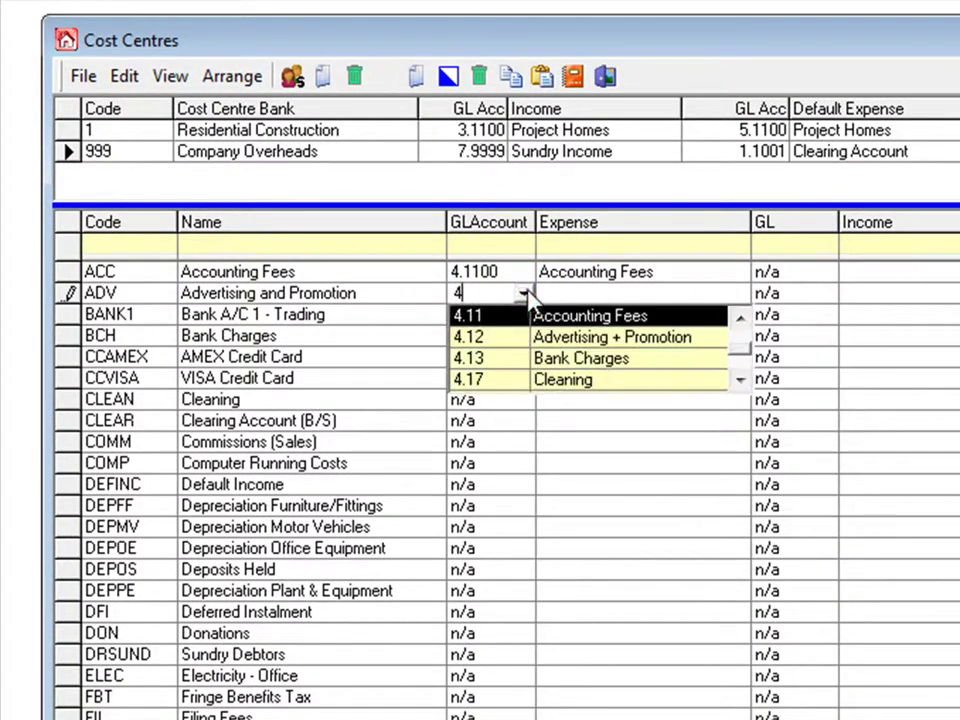
click(565, 346)
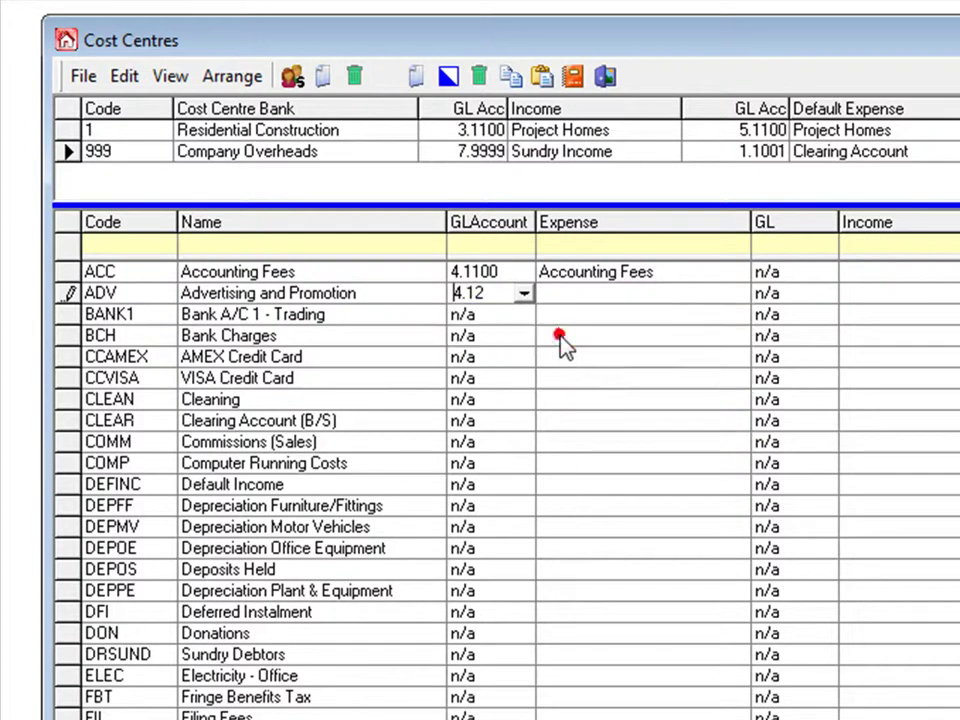
Step: Link Bank A/C 1 - Trading (BANK1) to GL account 1.101
click(474, 318)
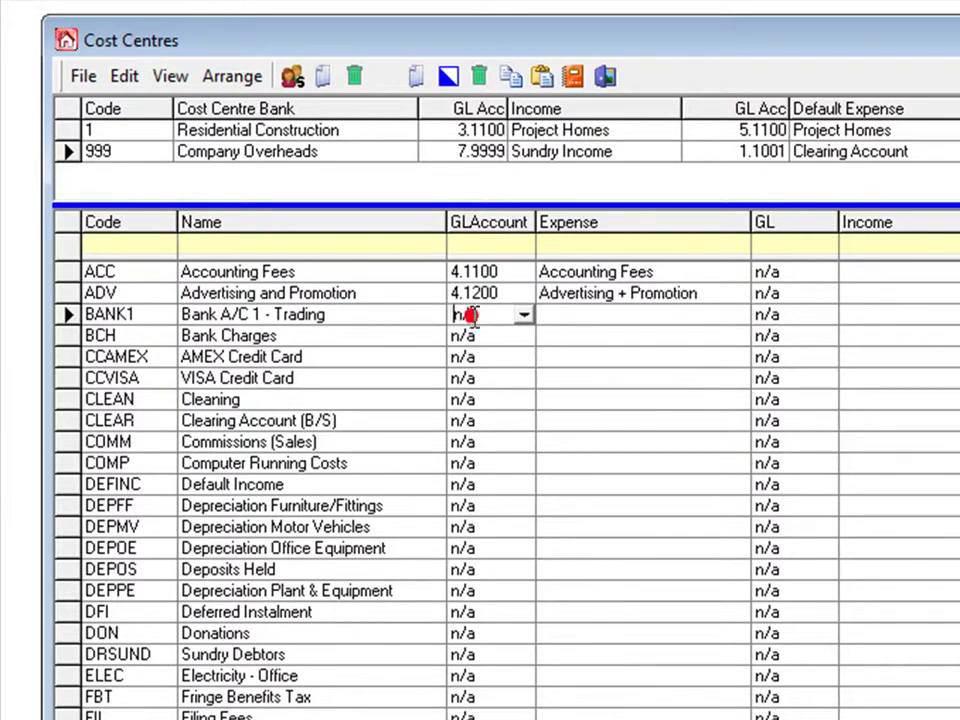
click(523, 315)
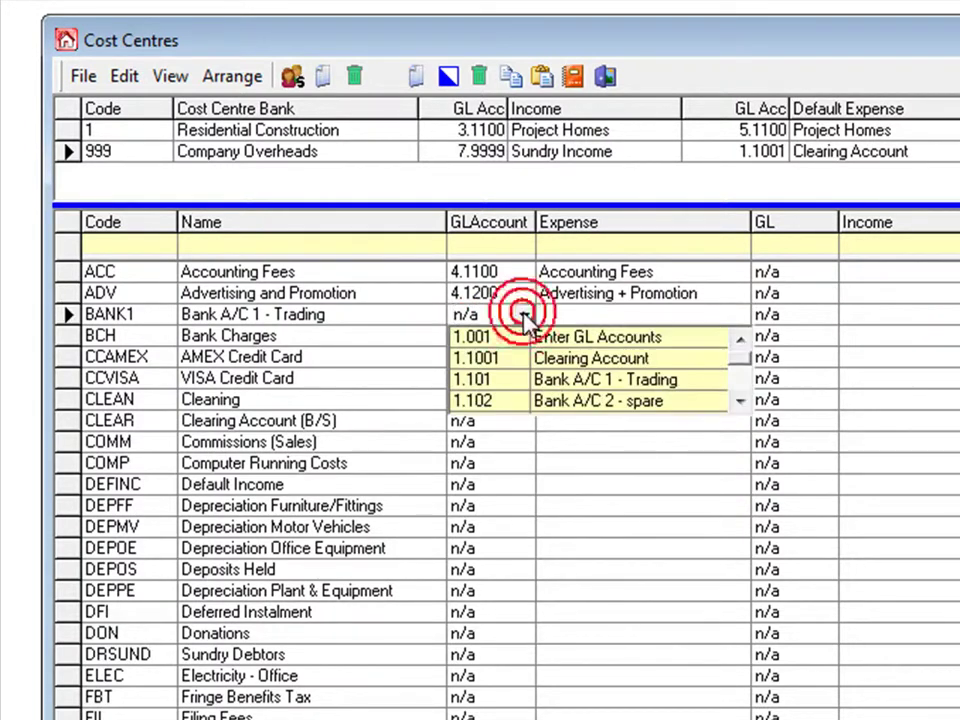
click(740, 402)
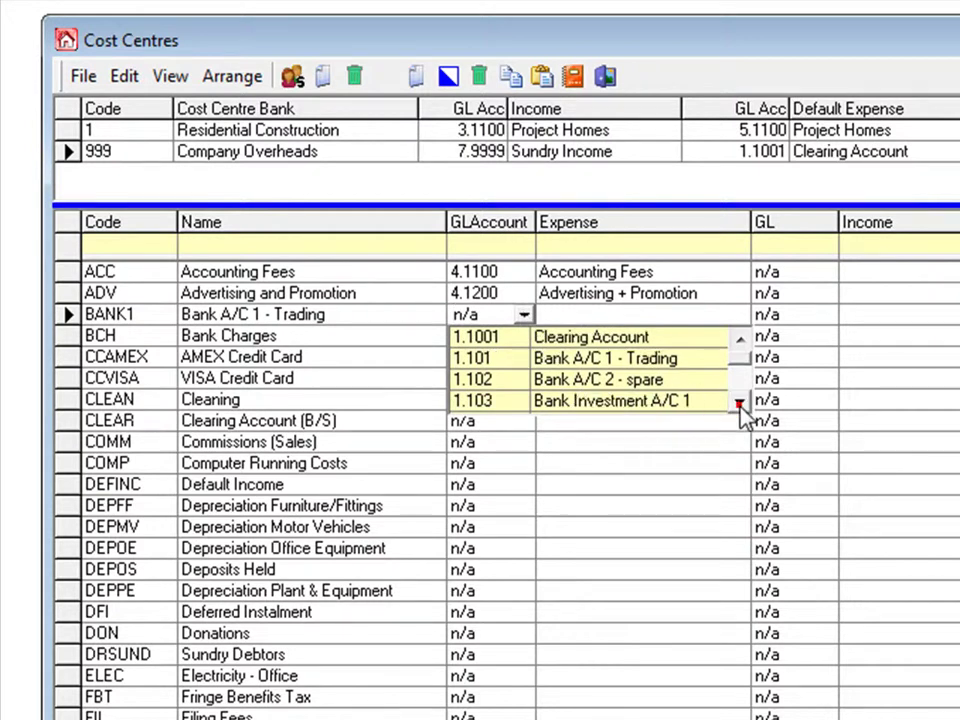
click(738, 338)
click(652, 382)
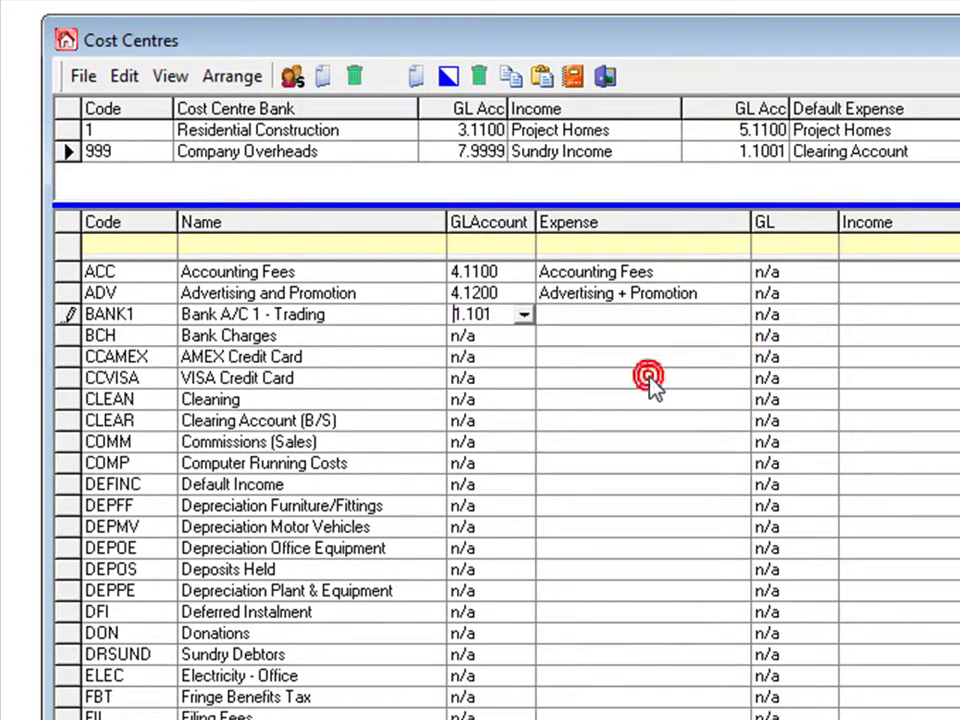
Step: Assign GL account 4.2000 to Commissions (Sales), committing BANK1's account first
click(497, 337)
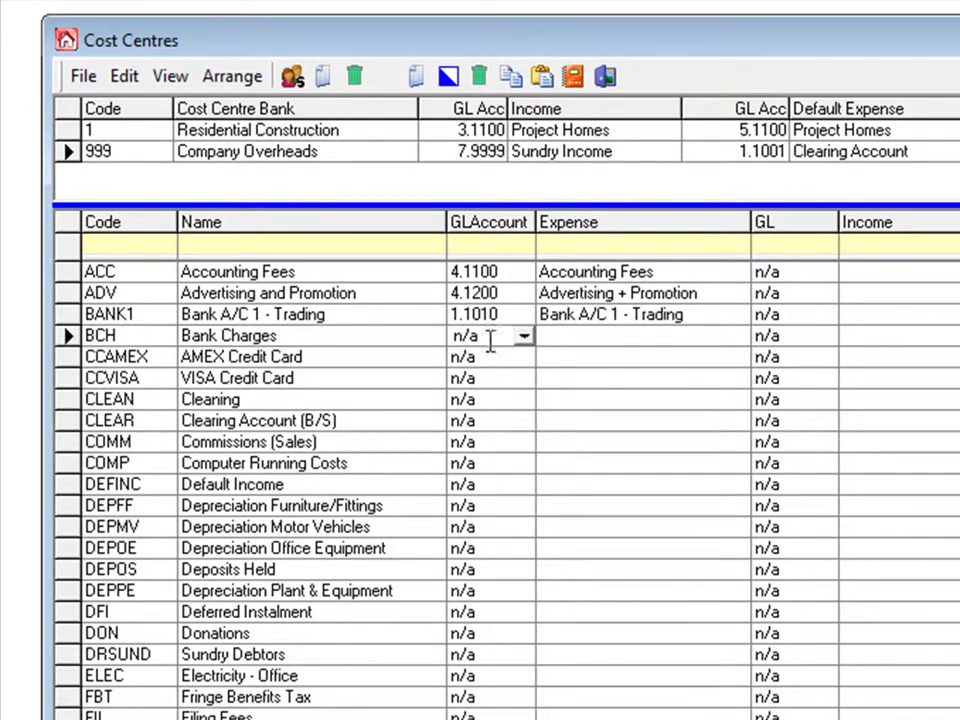
click(468, 443)
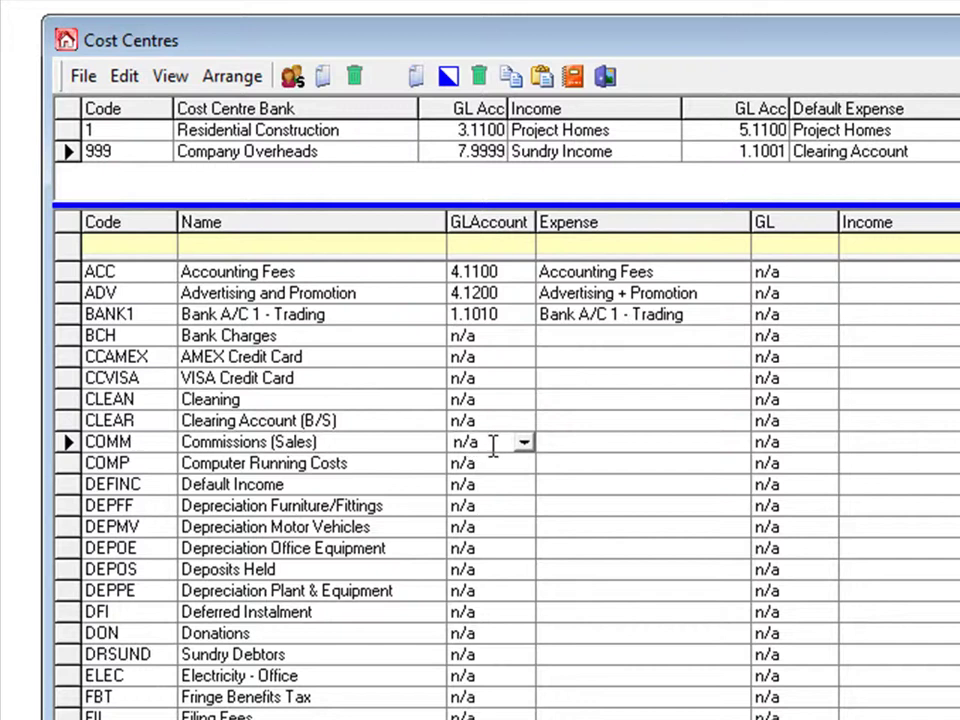
double_click(490, 445)
text(4)
text(.2)
key(Tab)
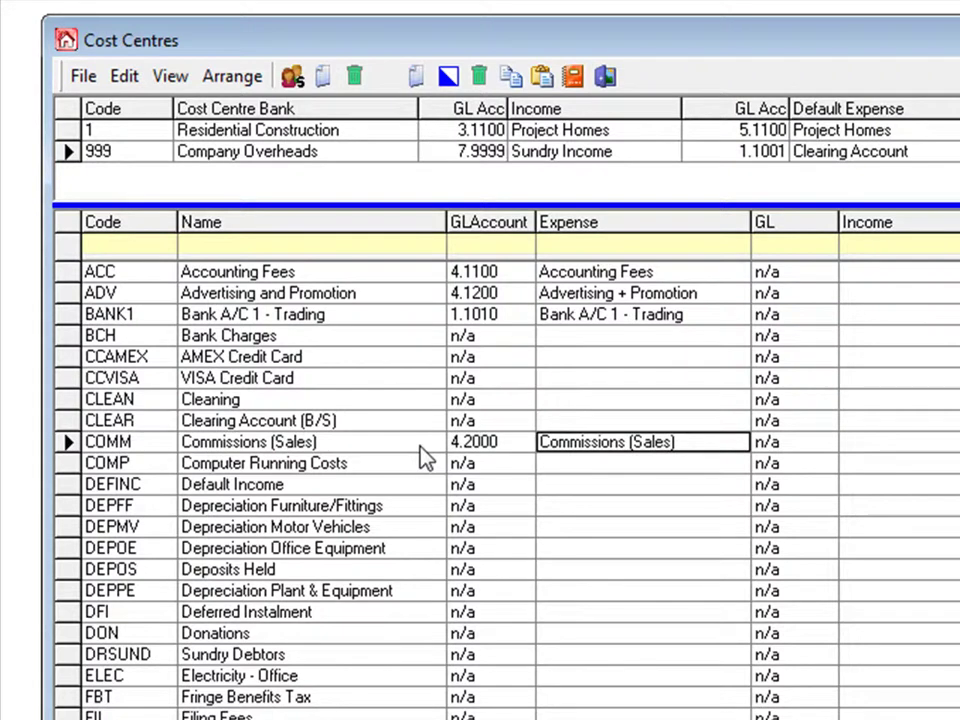
click(487, 464)
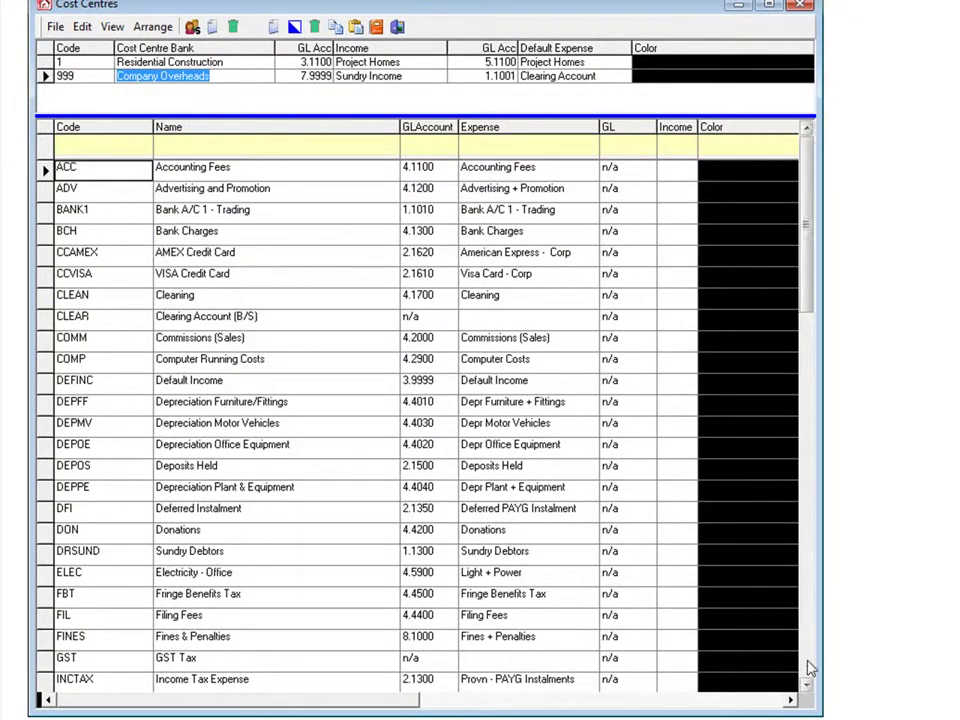
drag(808, 687, 808, 687)
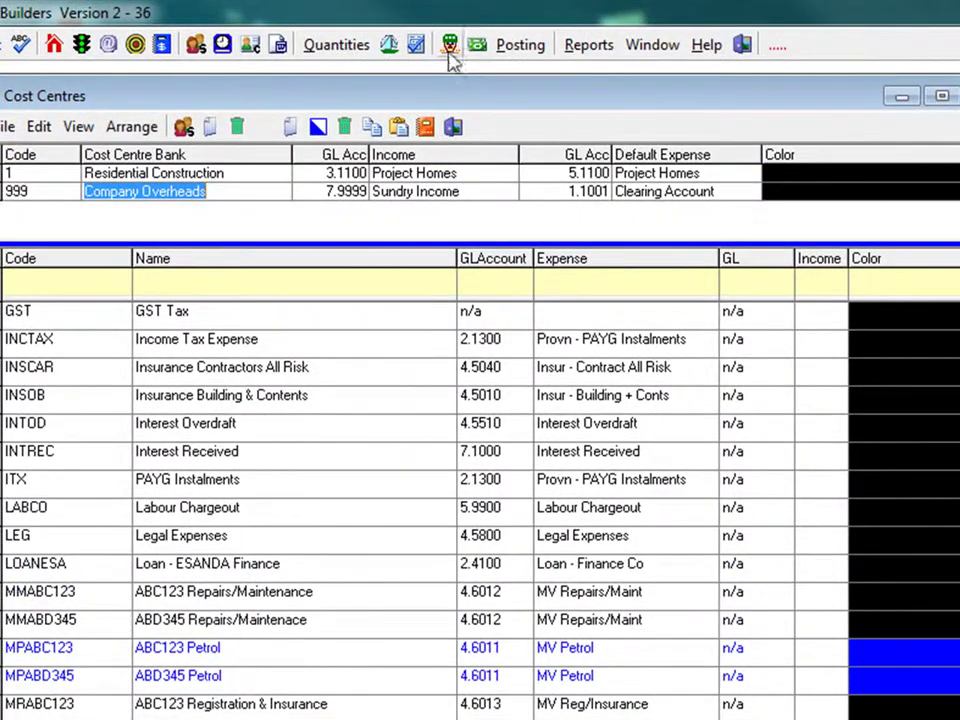
Step: Open the General Ledger chart and expand Expenses down to 4.6011 MV Petrol
click(449, 50)
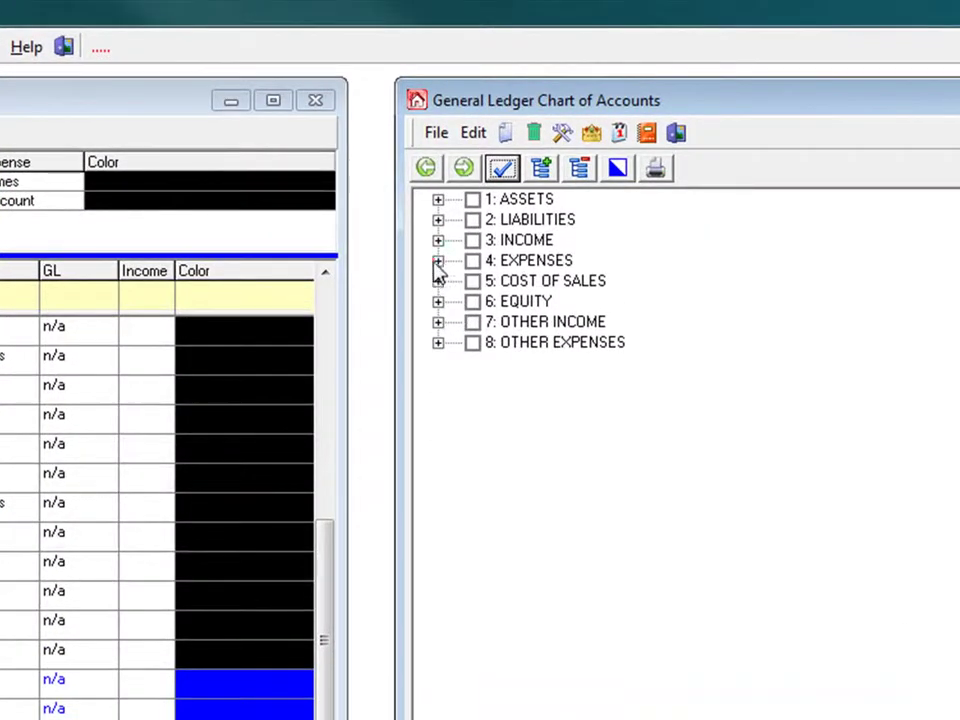
click(438, 262)
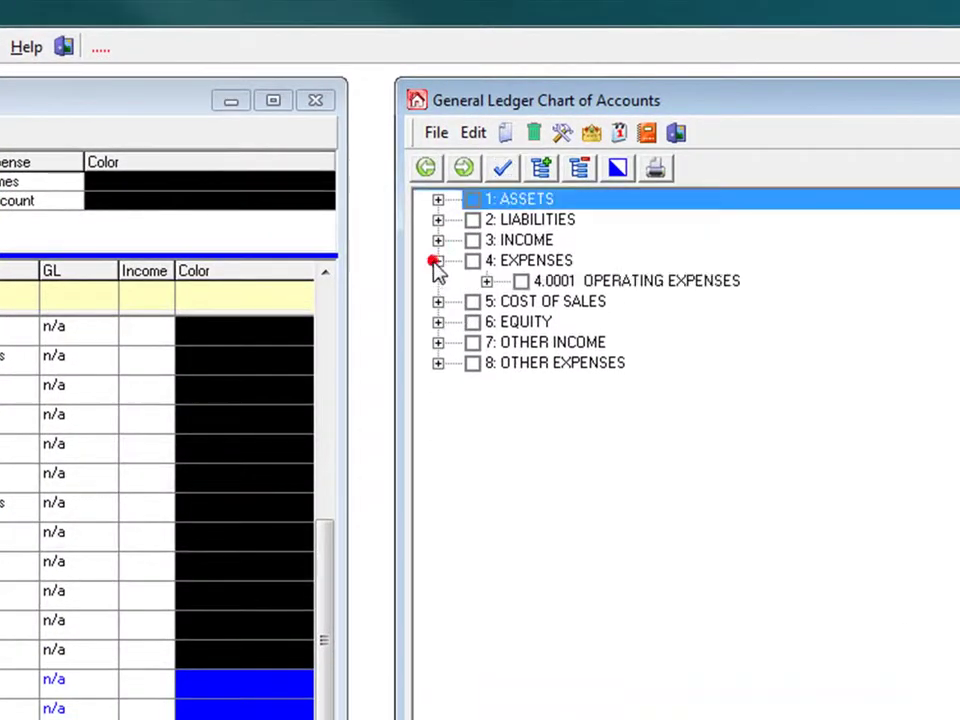
click(486, 281)
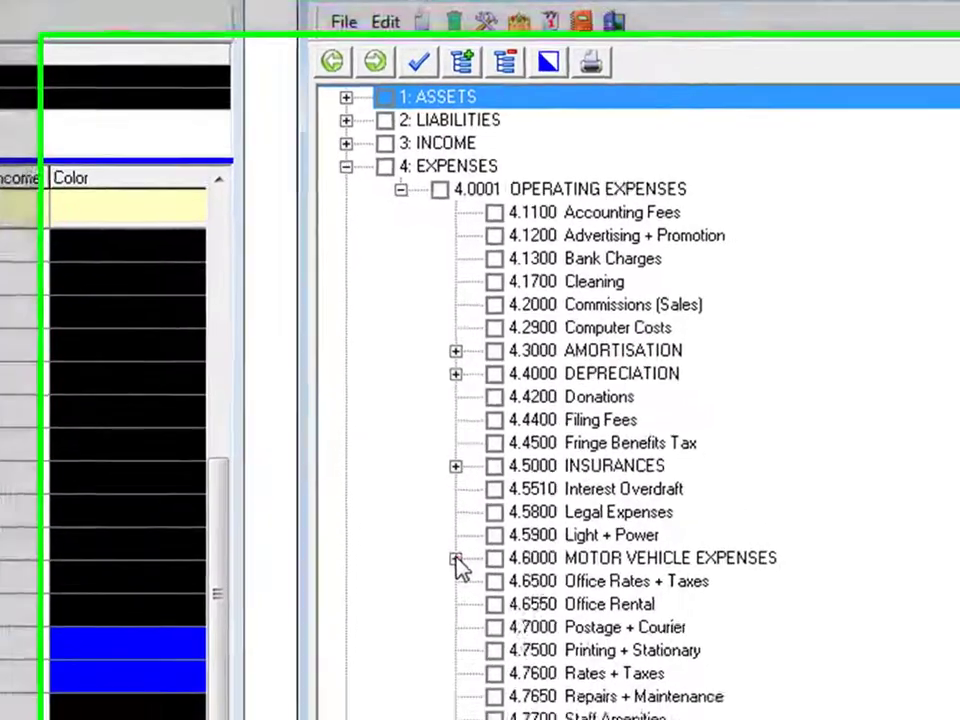
click(535, 608)
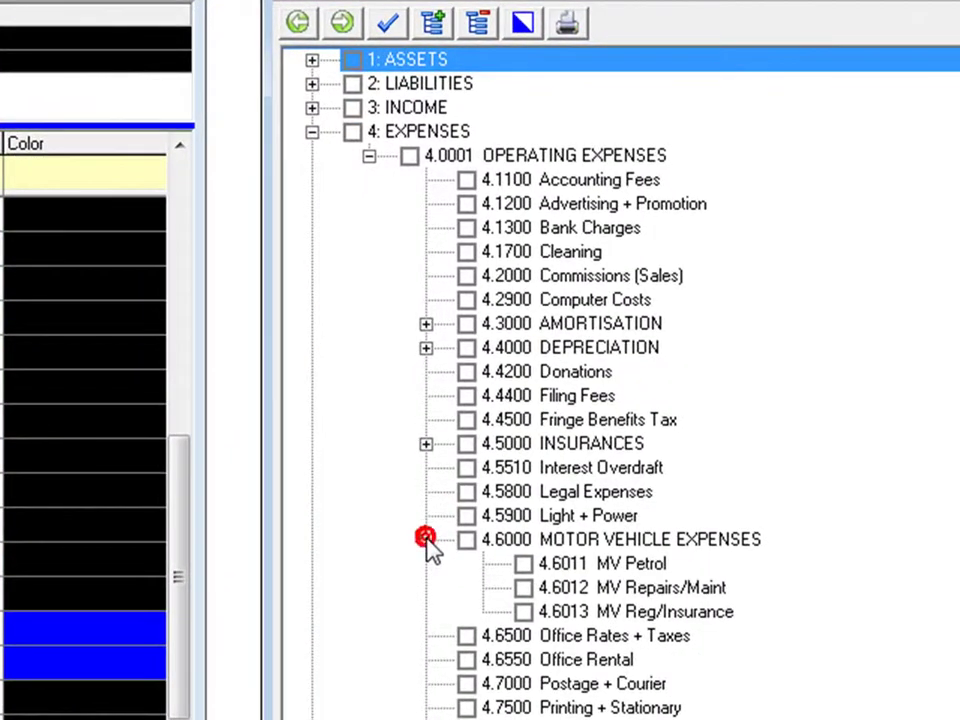
click(600, 566)
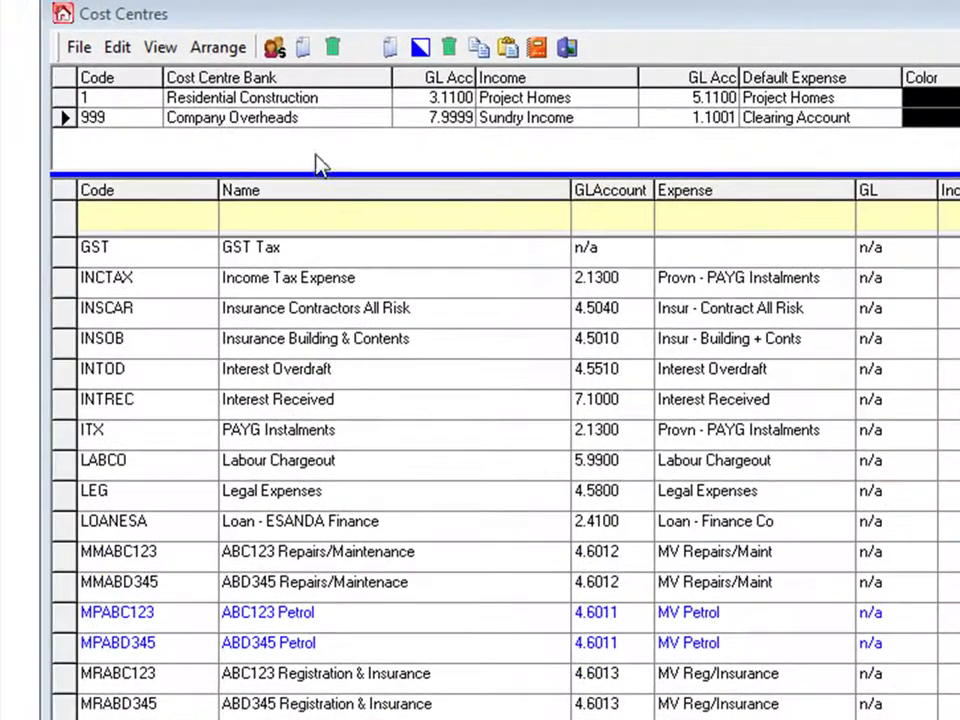
Step: Switch to the Residential Construction bank, listing MESSAGES, CONTOUR SURVEY and others with n/a accounts
click(321, 99)
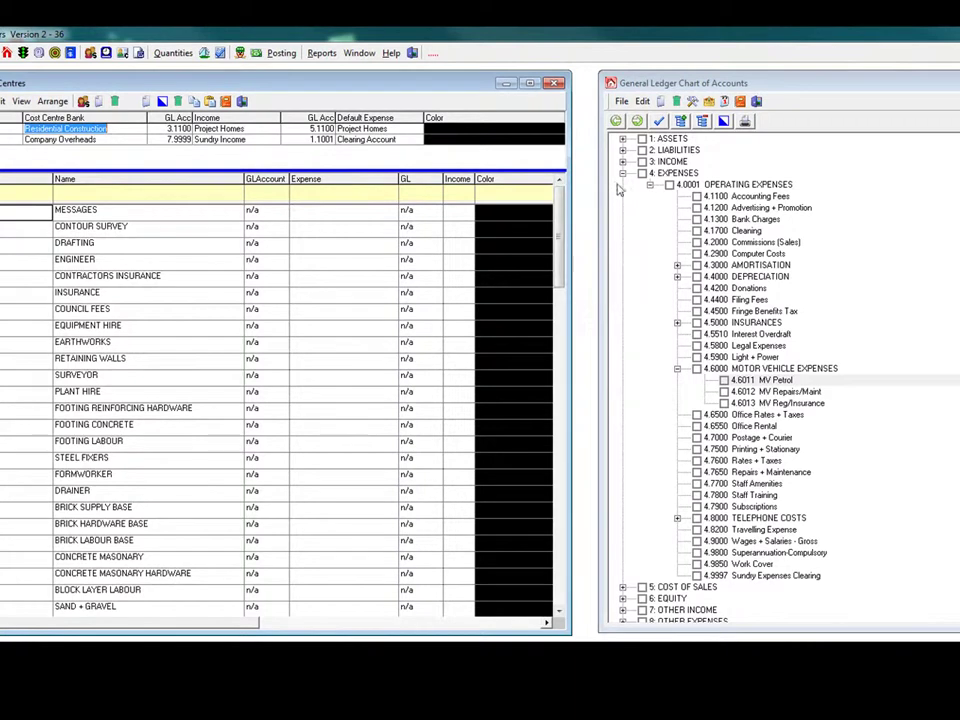
Step: Collapse Expenses and browse Cost of Sales to the Construction Costs Project Homes account
click(622, 174)
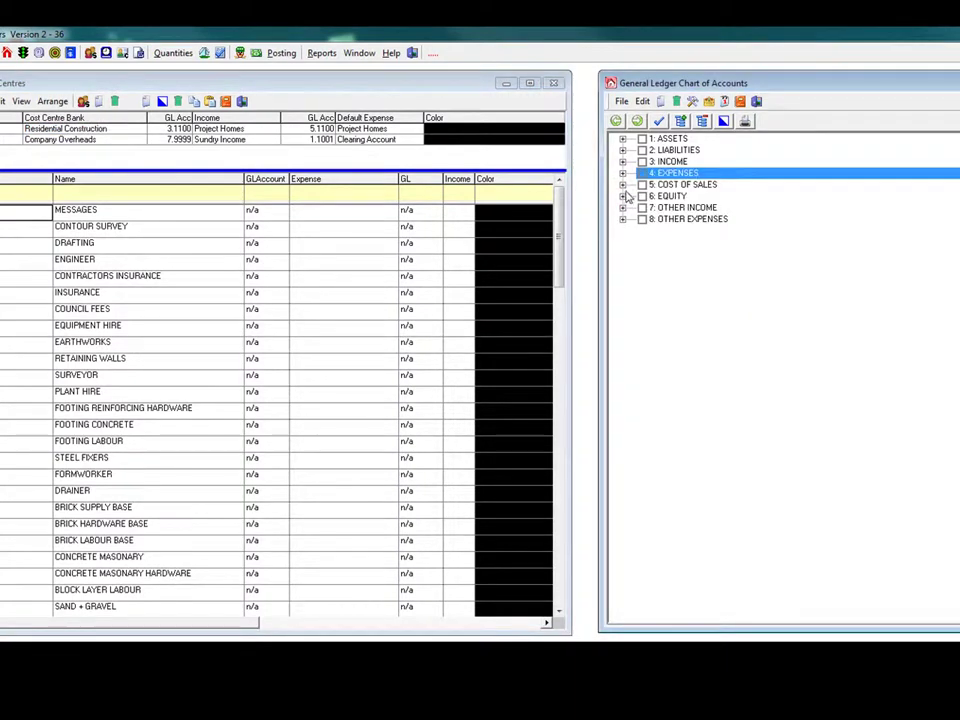
click(623, 185)
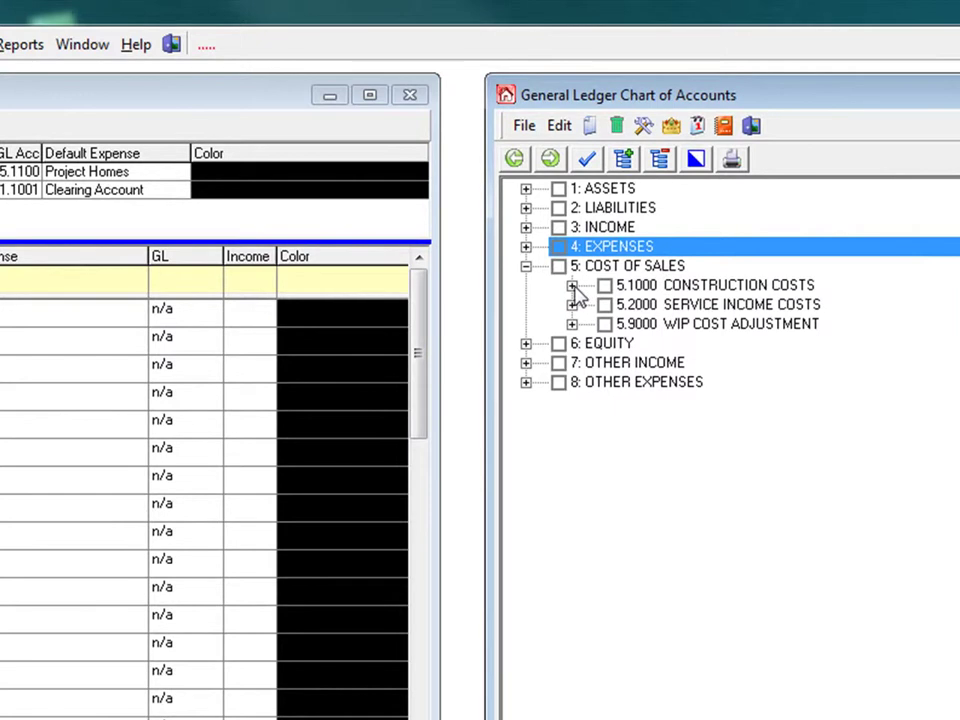
click(572, 286)
click(675, 304)
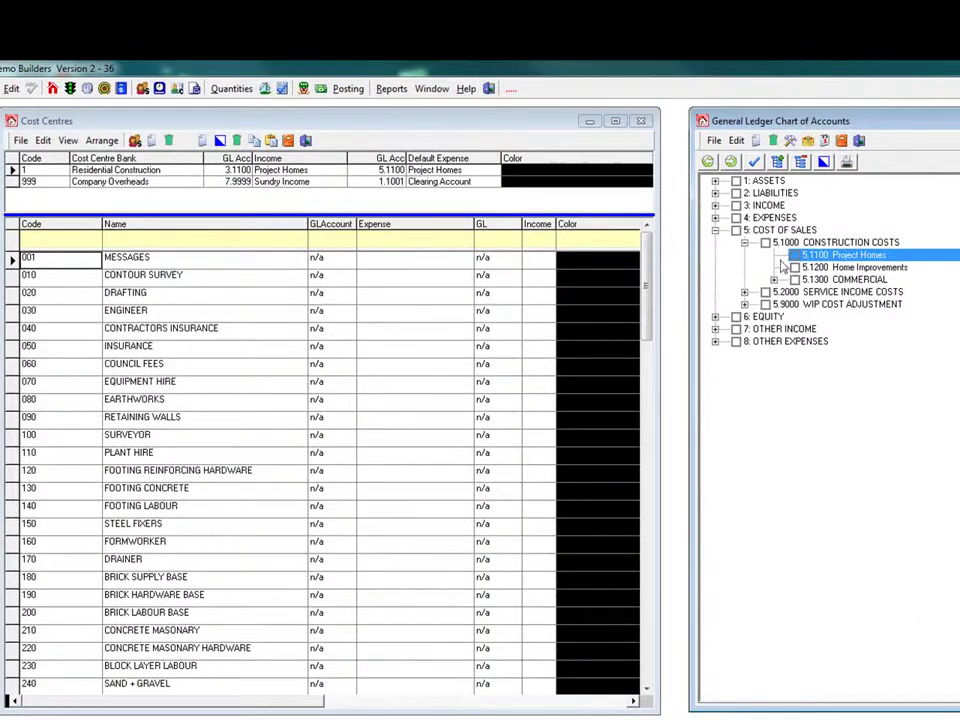
click(715, 230)
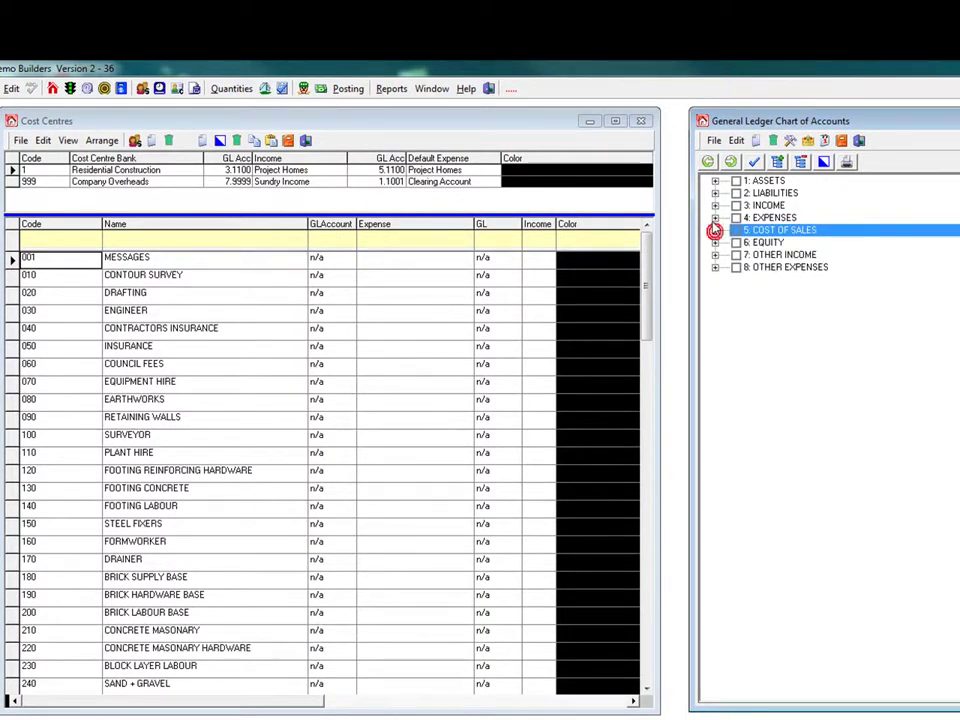
Step: Expand Income and Construction Income to select 3.1100 Project Homes
click(714, 205)
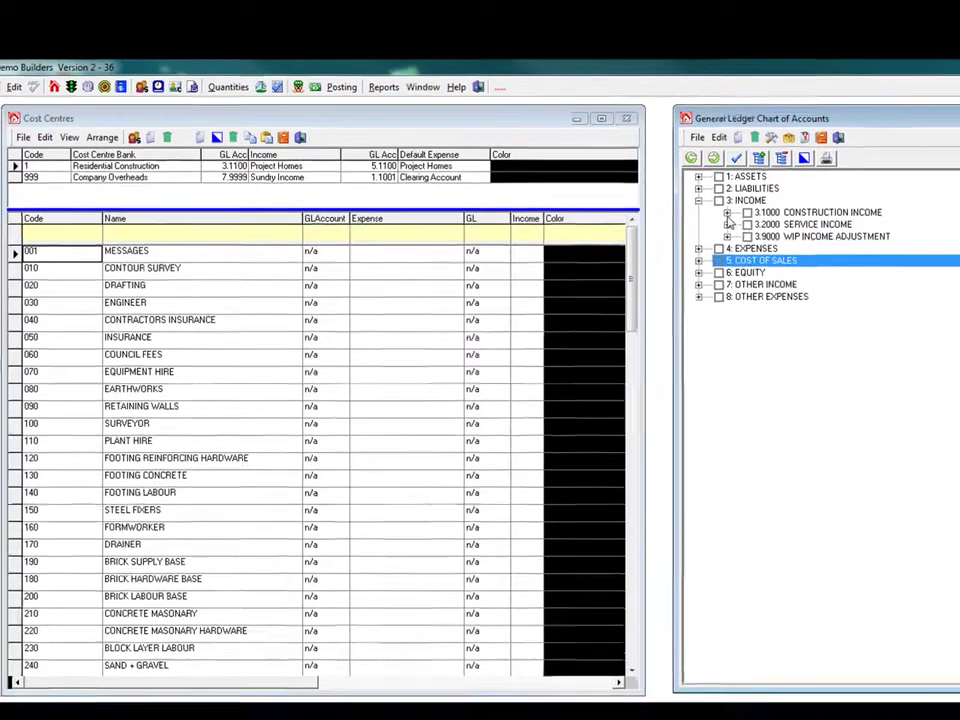
click(744, 217)
click(752, 210)
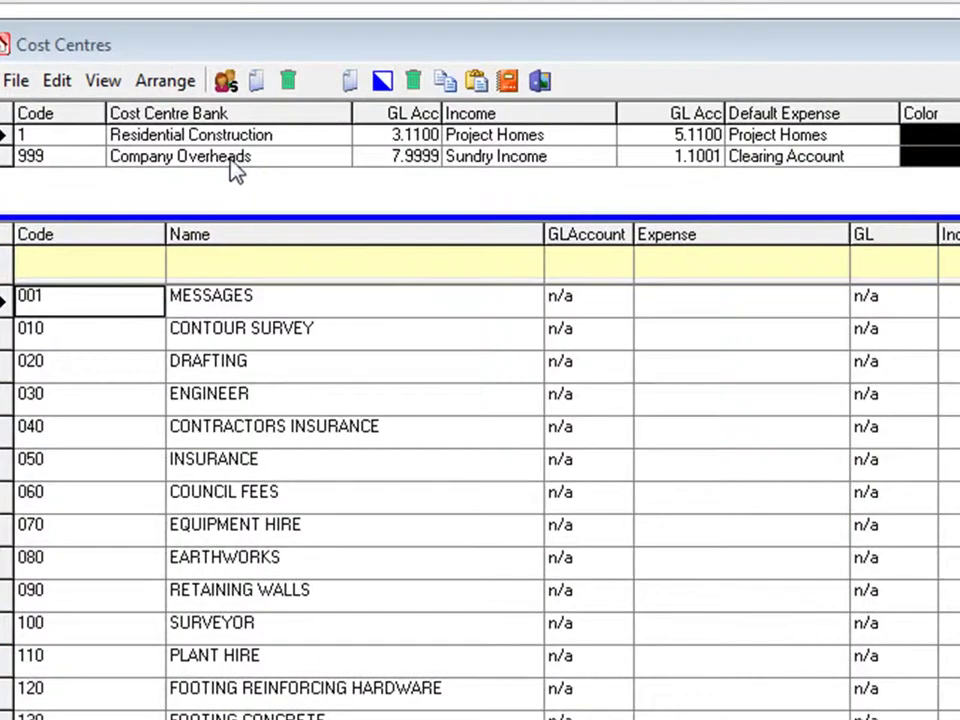
Step: Reselect Company Overheads, then close the Cost Centres window
click(231, 167)
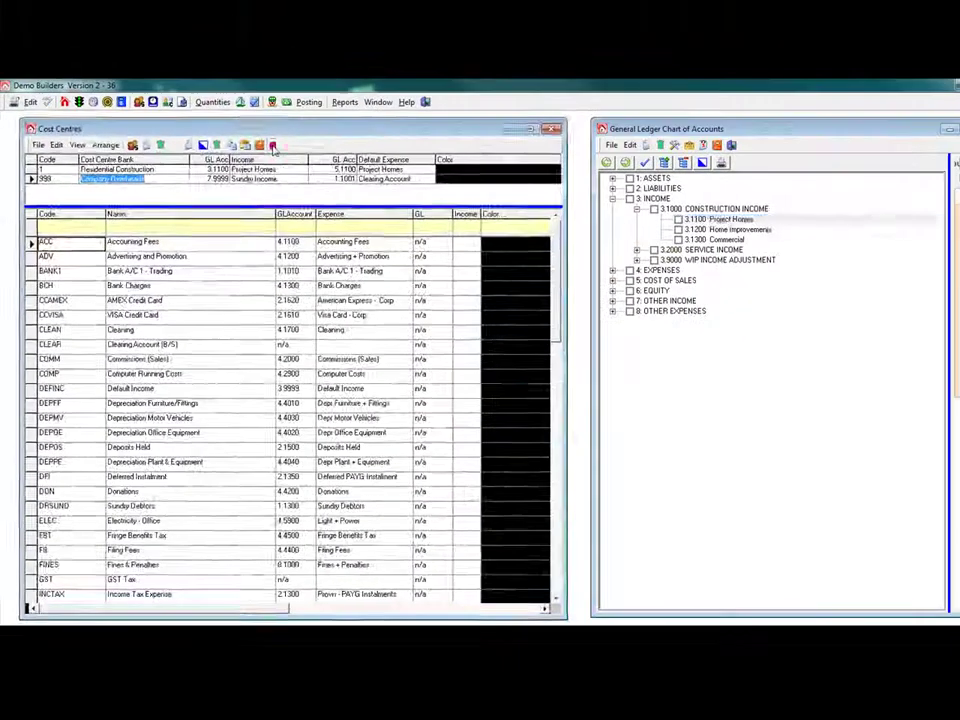
click(276, 152)
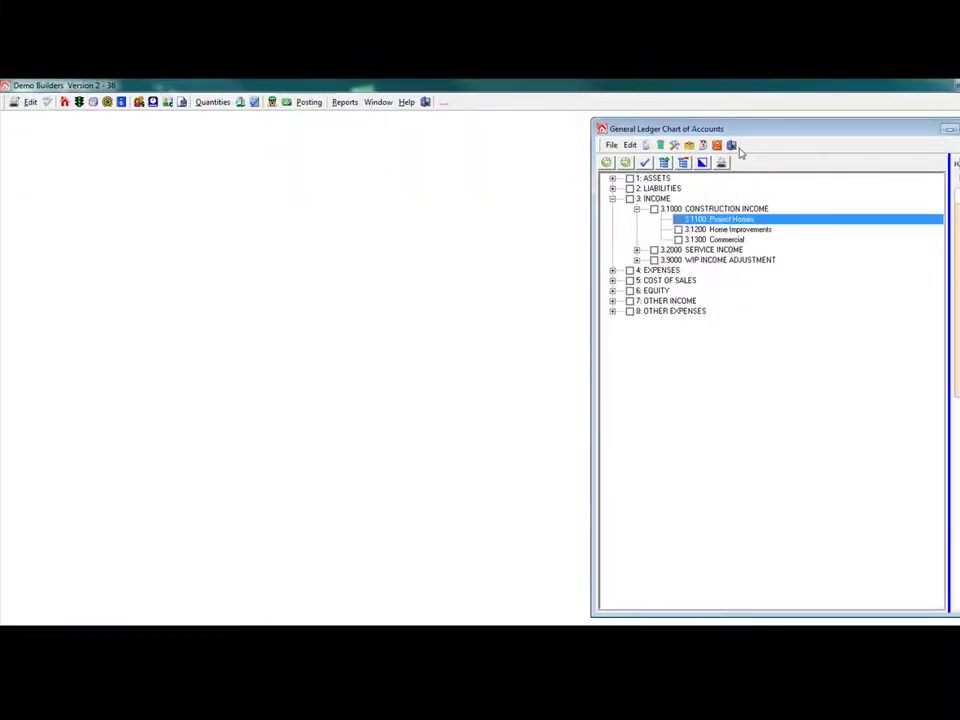